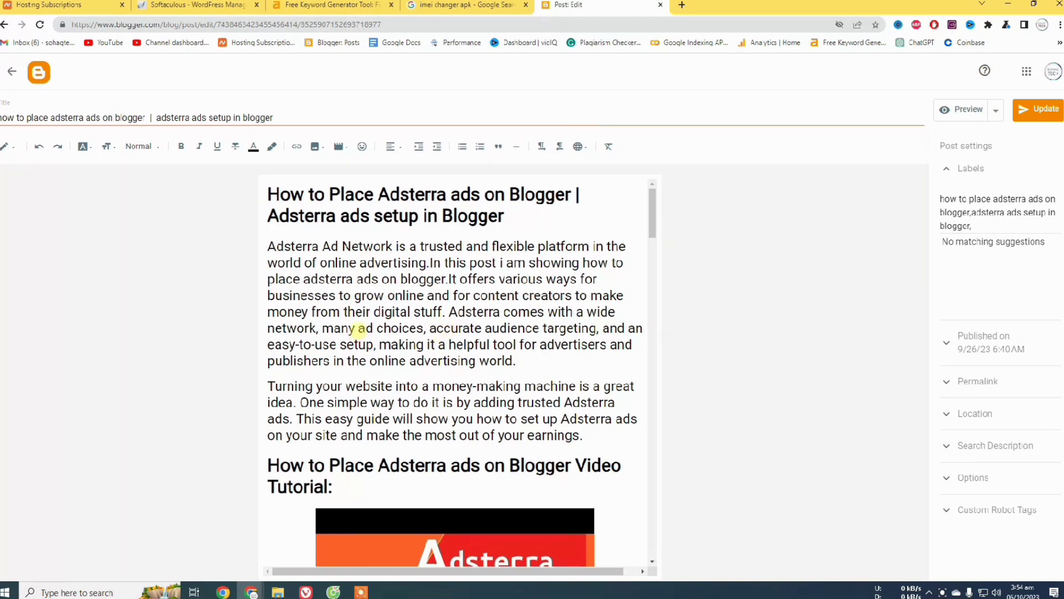
# Look over the Adsterra post, leave its editor and open the blog's settings.
pyautogui.scroll(-3, 335, 249)
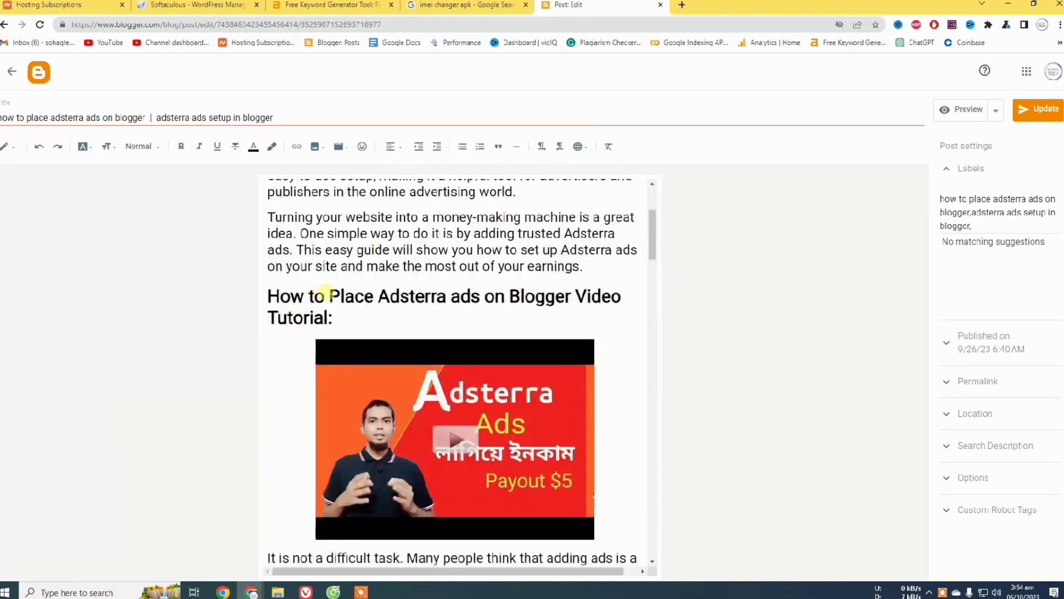
pyautogui.scroll(-15, 327, 292)
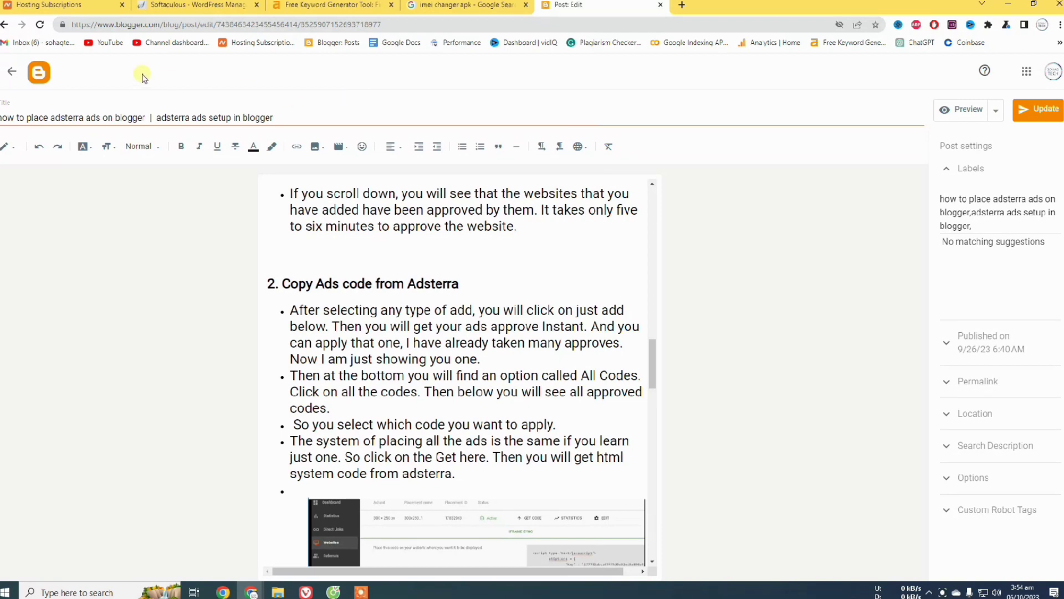
pyautogui.click(43, 71)
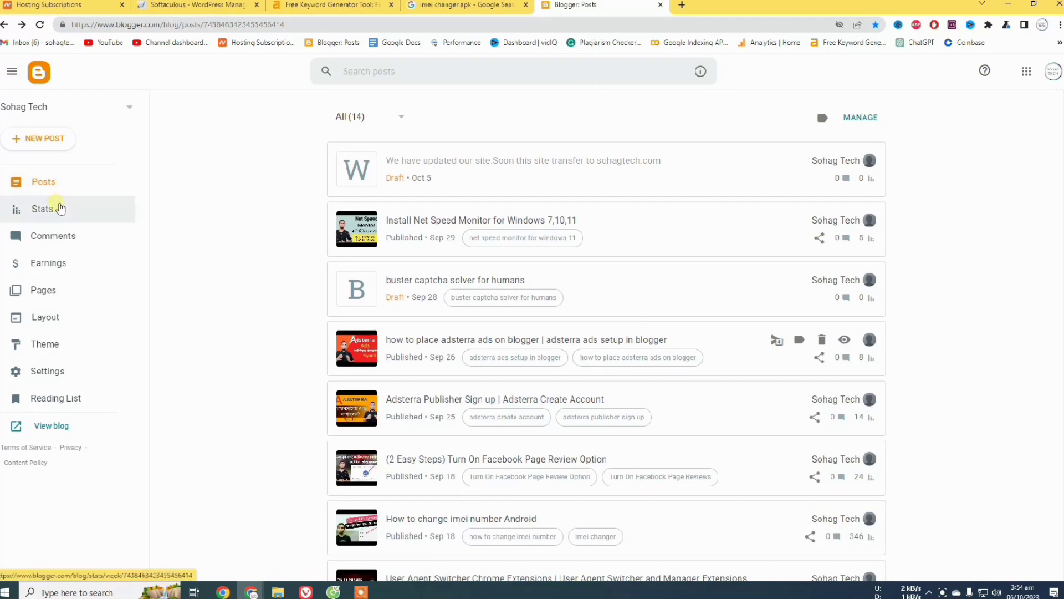
pyautogui.click(37, 376)
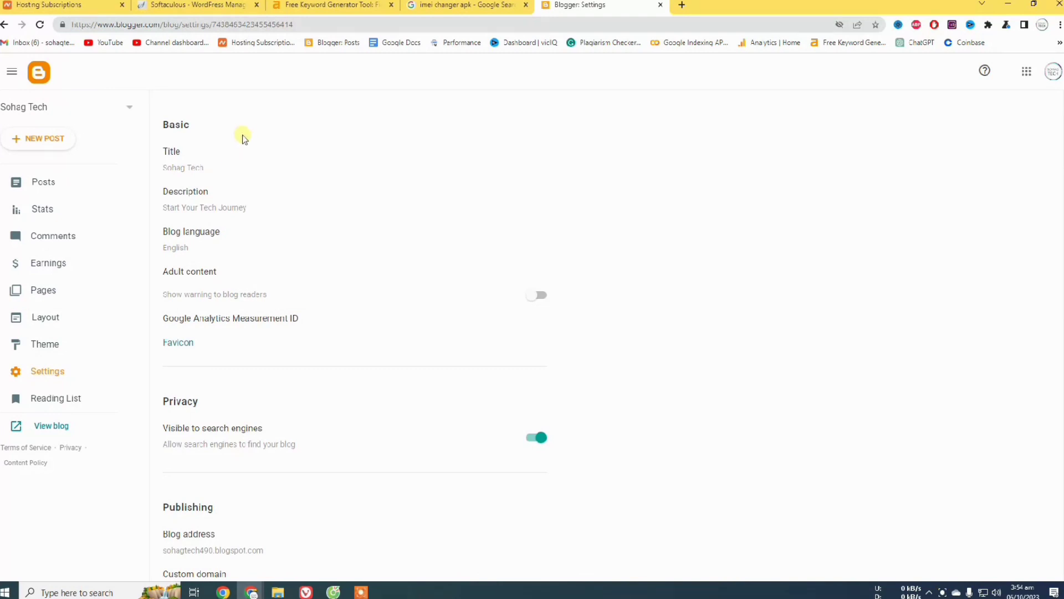
# View the blog's title and description in their edit dialogs and close both without saving.
pyautogui.click(179, 168)
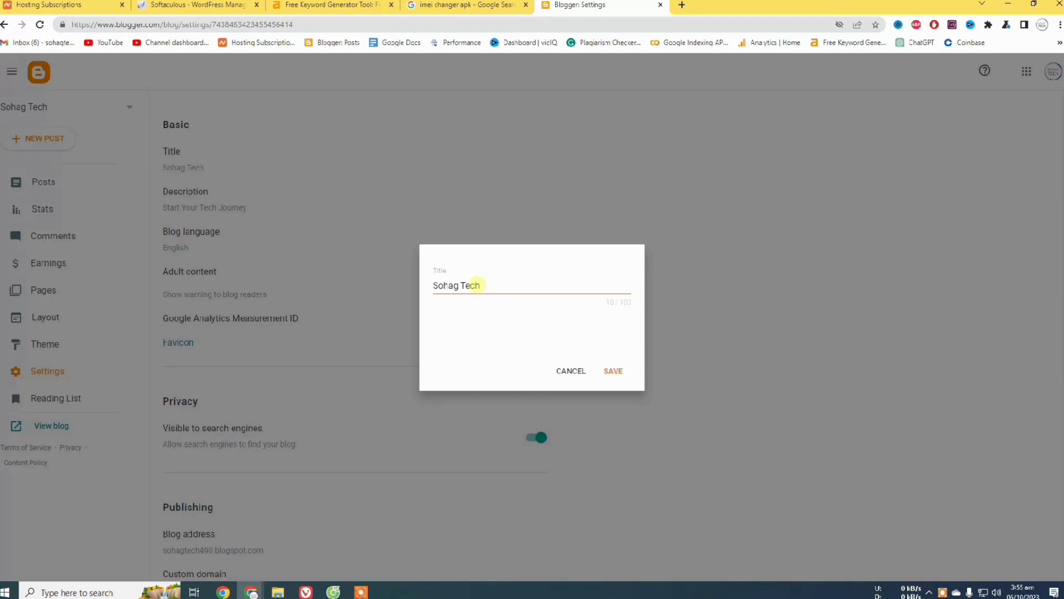
pyautogui.click(571, 371)
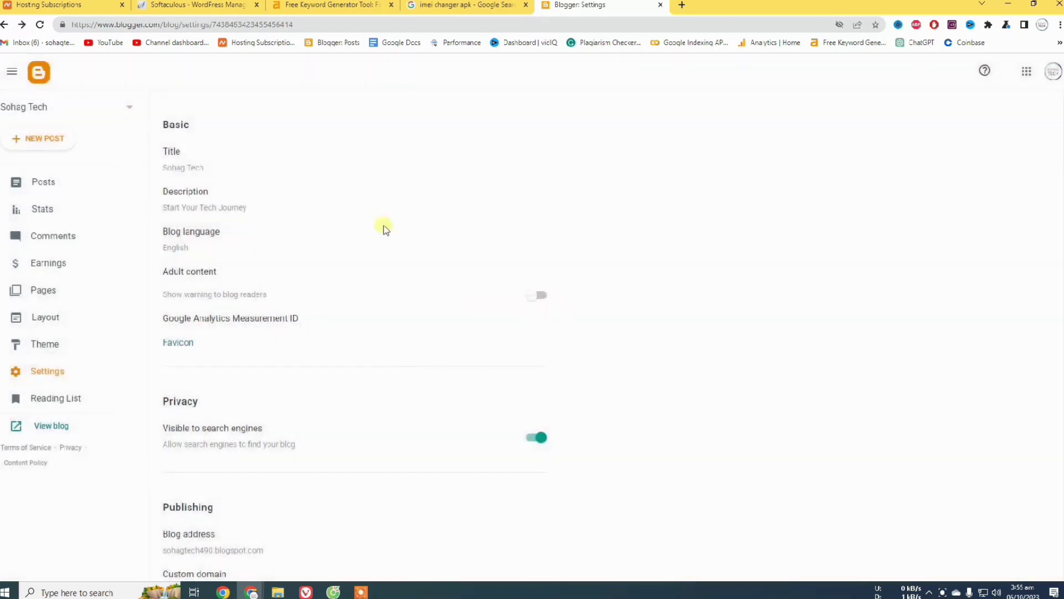
pyautogui.click(197, 205)
pyautogui.click(541, 308)
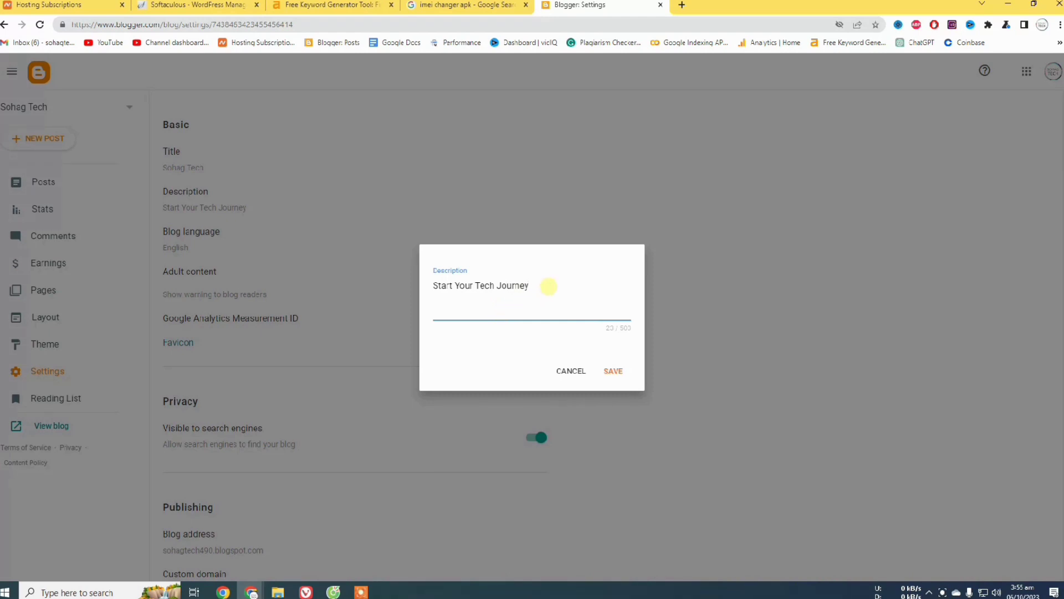
pyautogui.moveTo(548, 285); pyautogui.dragTo(435, 288)
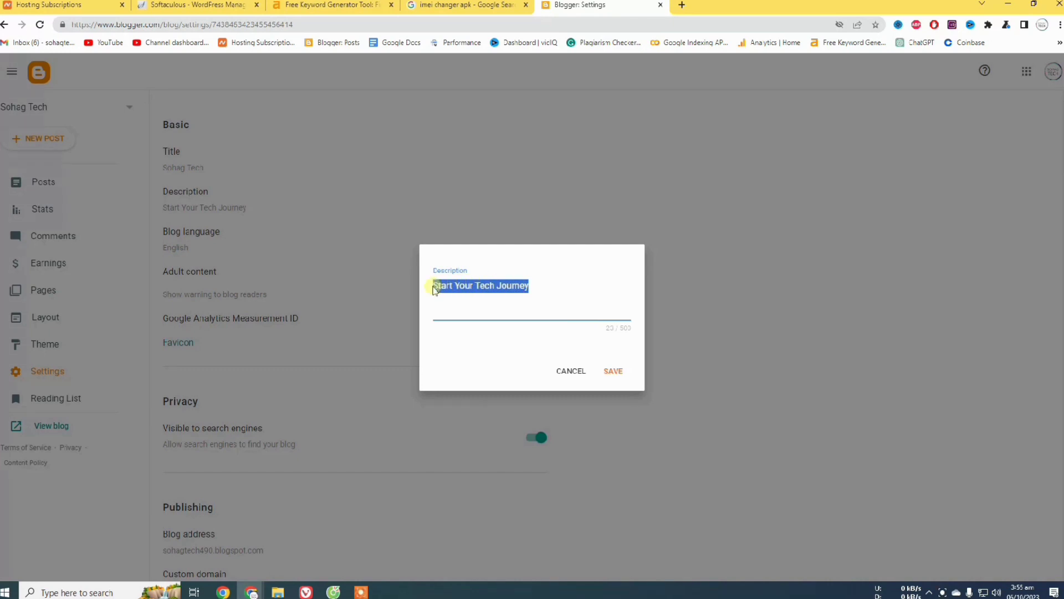
pyautogui.click(516, 302)
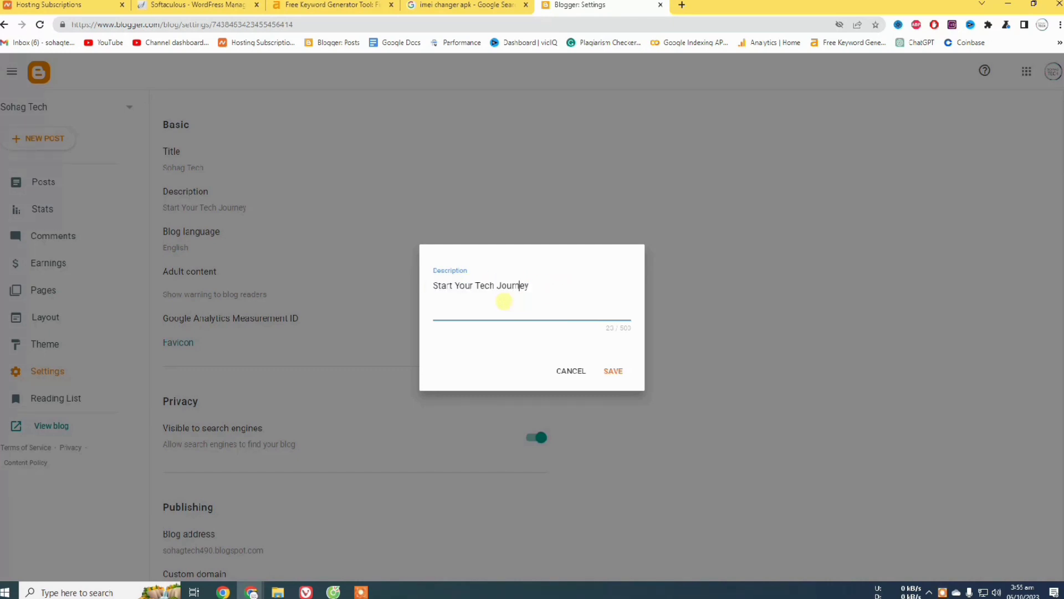
pyautogui.click(572, 373)
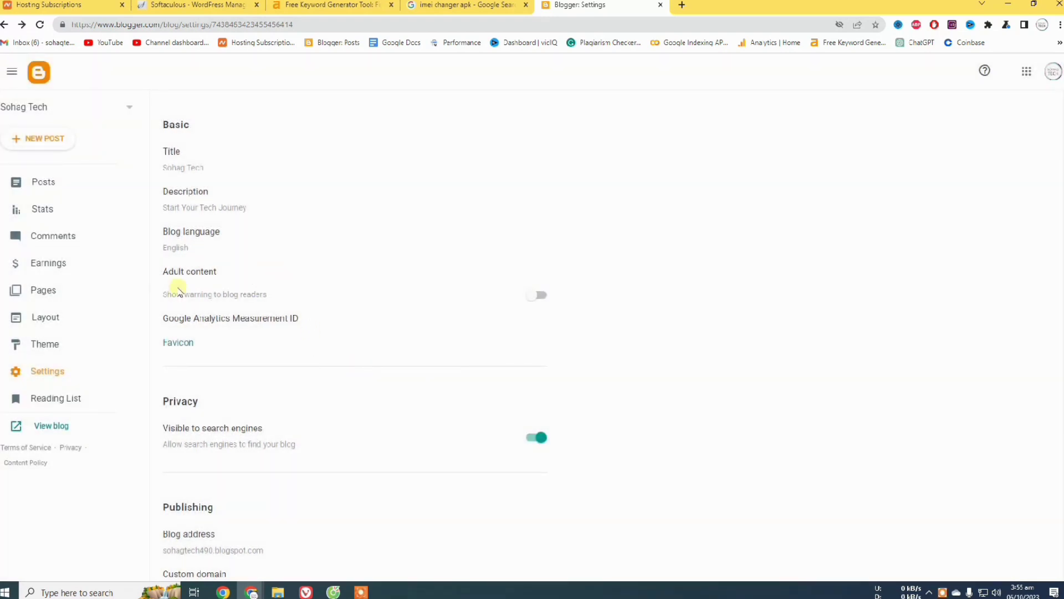
# View the available blog languages without saving a choice, and look over the remaining basic settings down to Favicon.
pyautogui.click(186, 246)
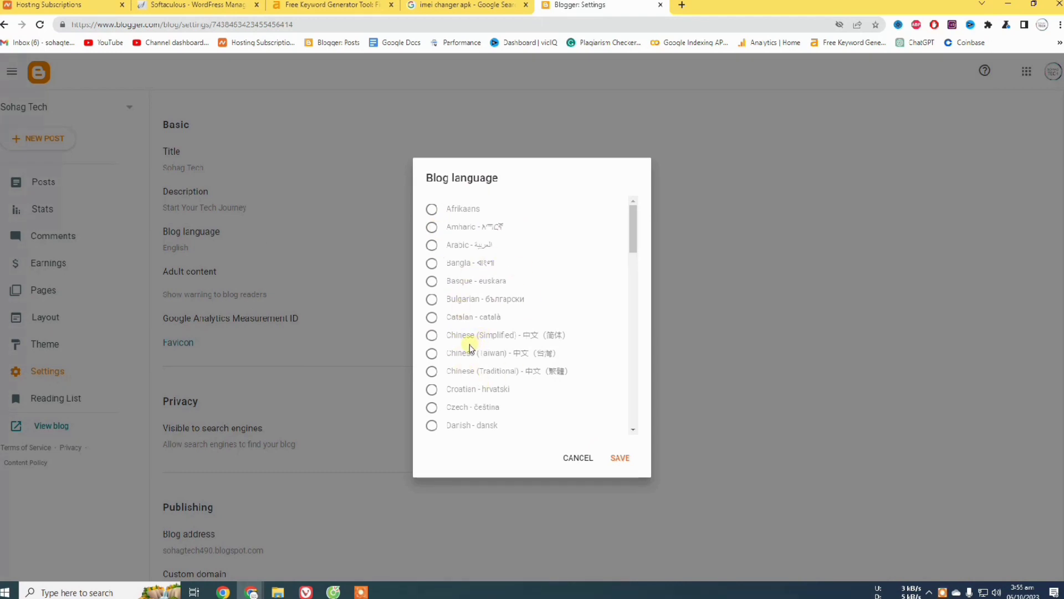
pyautogui.click(576, 458)
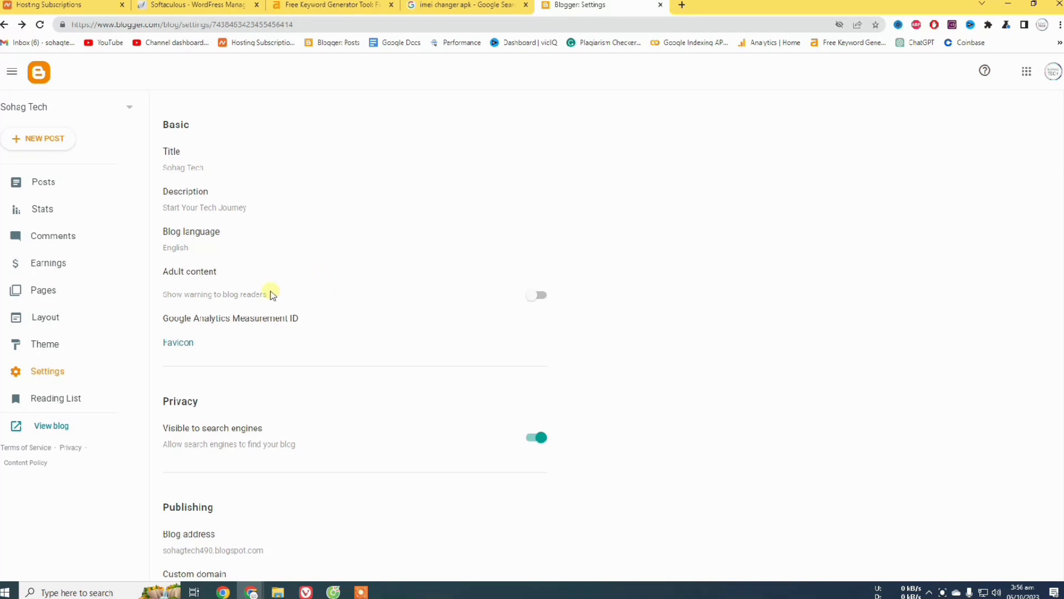
pyautogui.scroll(-3, 242, 313)
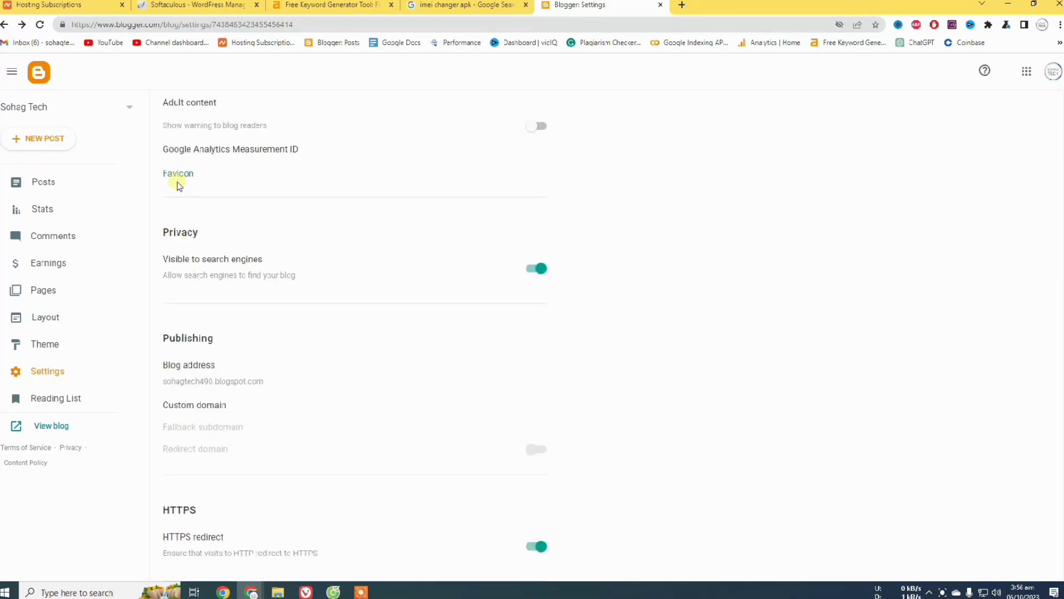
pyautogui.scroll(3, 180, 178)
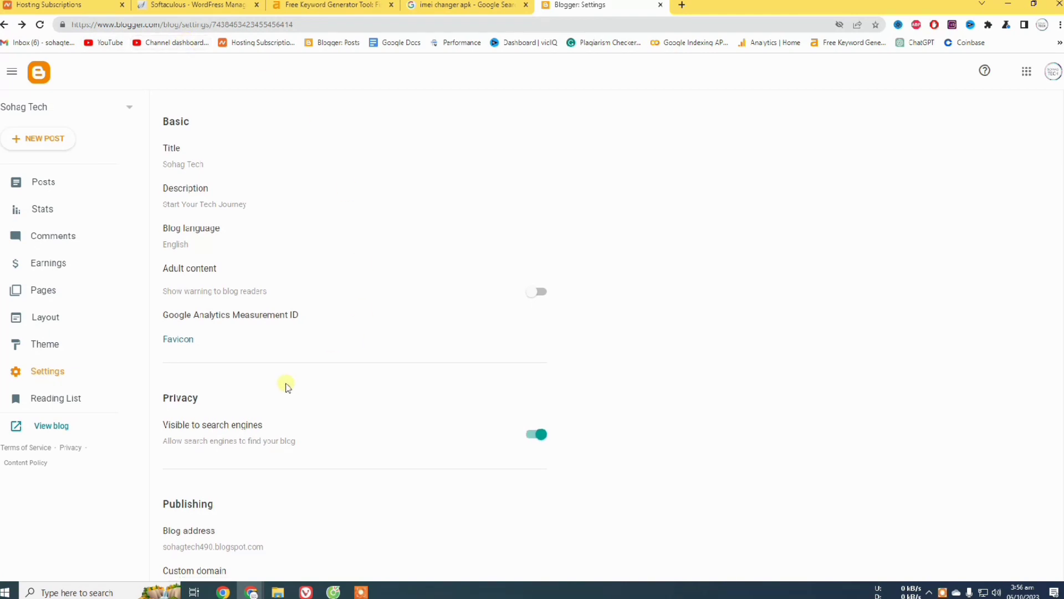
# Review the search engine visibility setting under Privacy, and view the blog address dialog without saving.
pyautogui.scroll(-4, 285, 385)
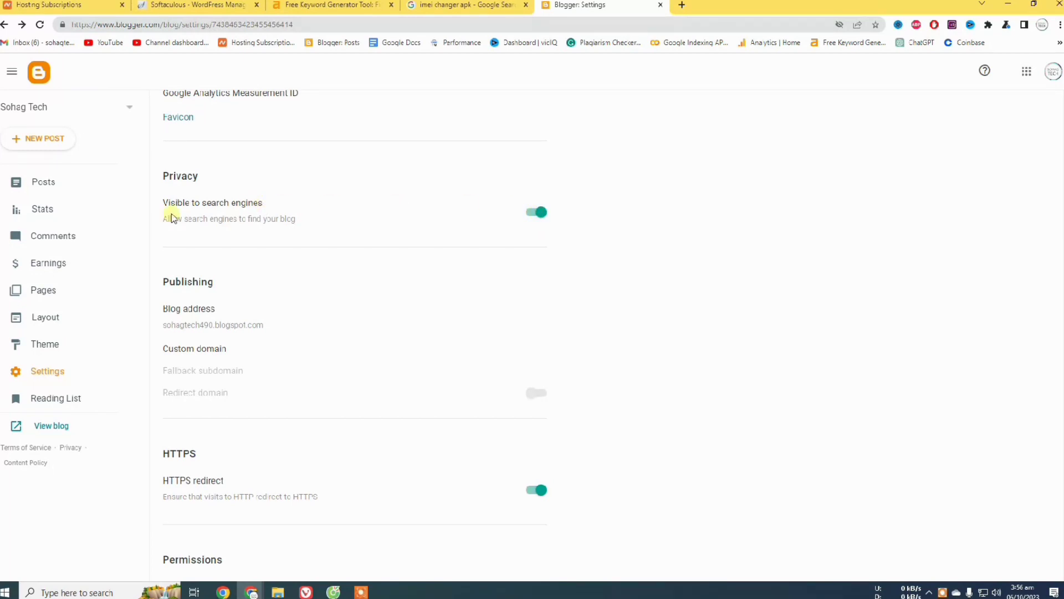
pyautogui.moveTo(162, 218); pyautogui.dragTo(307, 222)
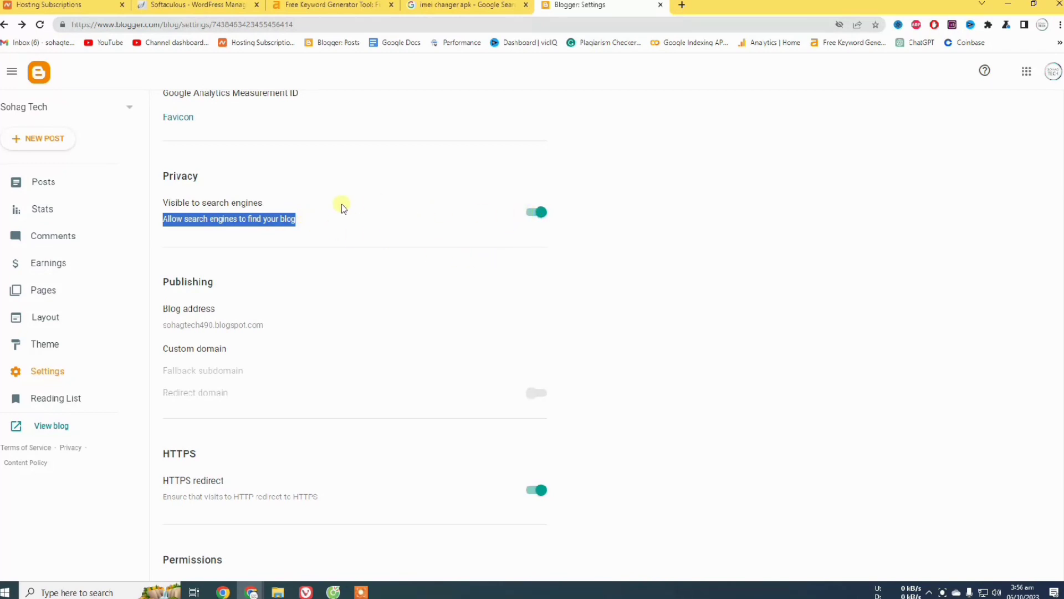
pyautogui.scroll(-1, 294, 304)
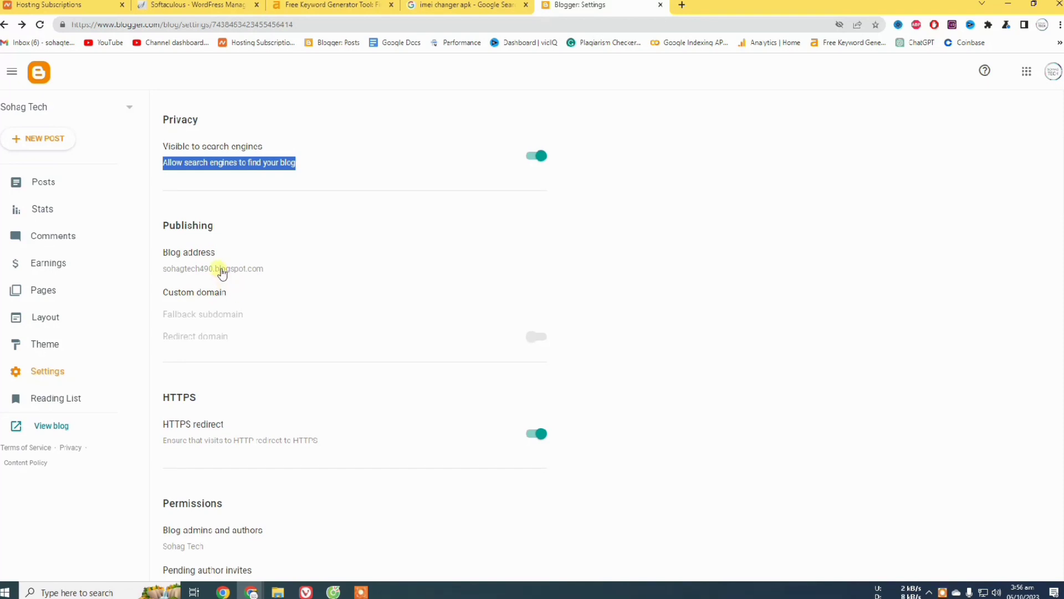
pyautogui.moveTo(221, 270); pyautogui.dragTo(273, 272)
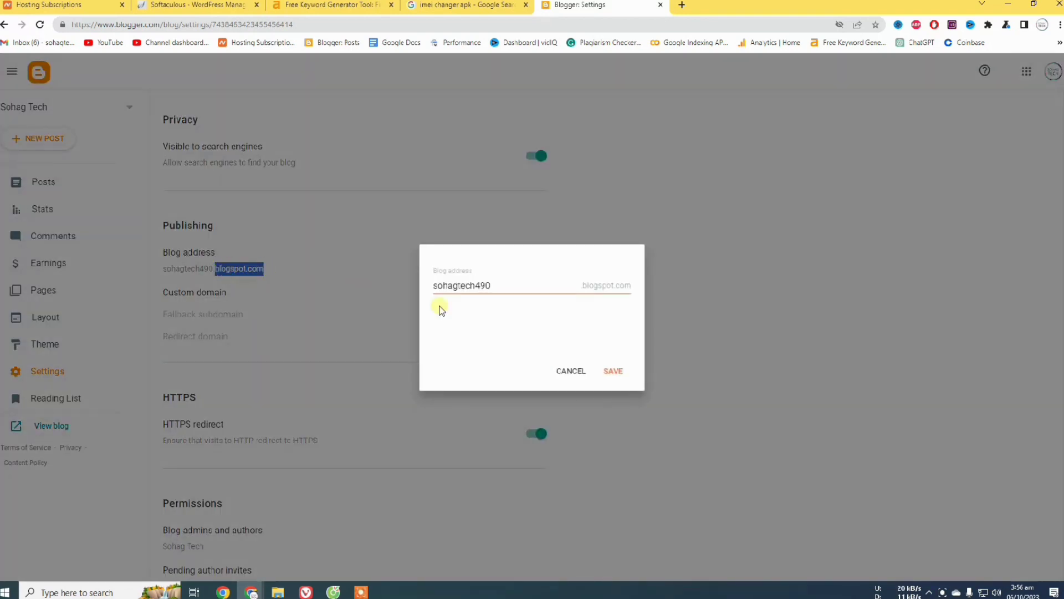
pyautogui.click(566, 372)
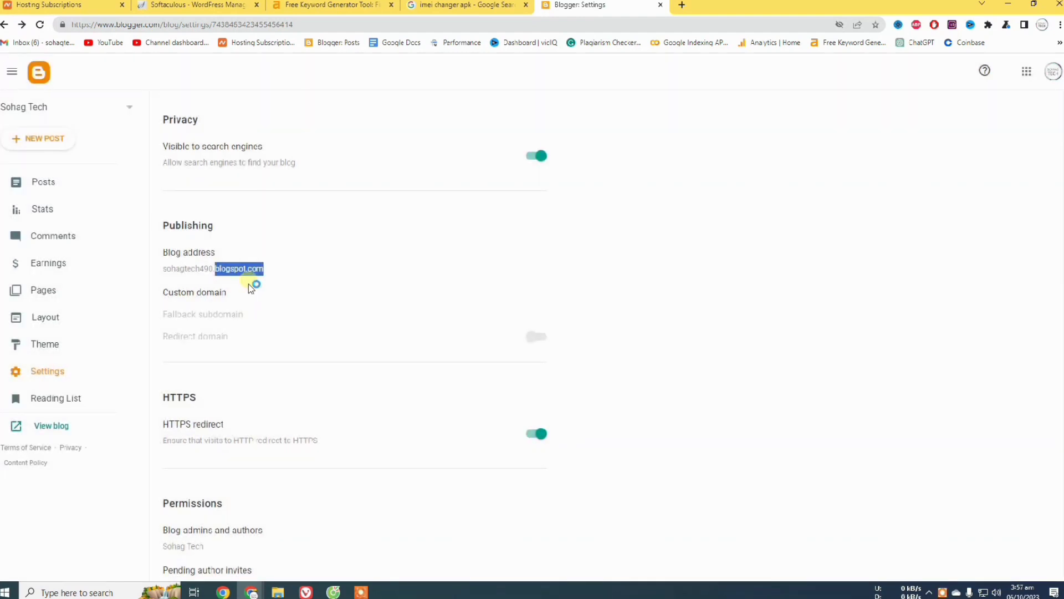
# Examine the HTTPS, permissions, posts, comments, email and formatting settings of the blog.
pyautogui.scroll(-2, 254, 321)
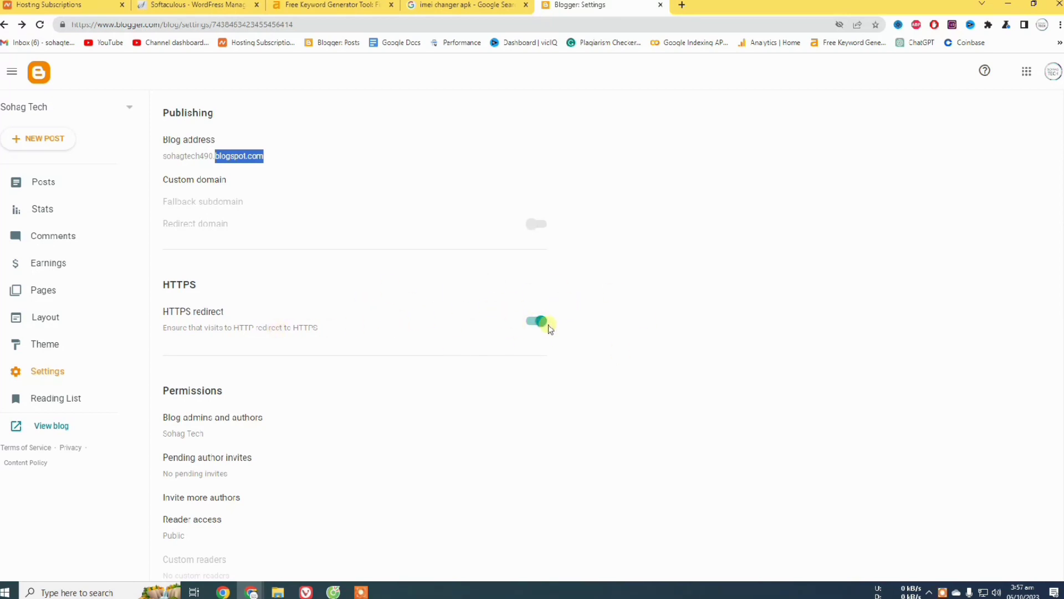
pyautogui.scroll(-3, 542, 344)
pyautogui.scroll(-2, 247, 332)
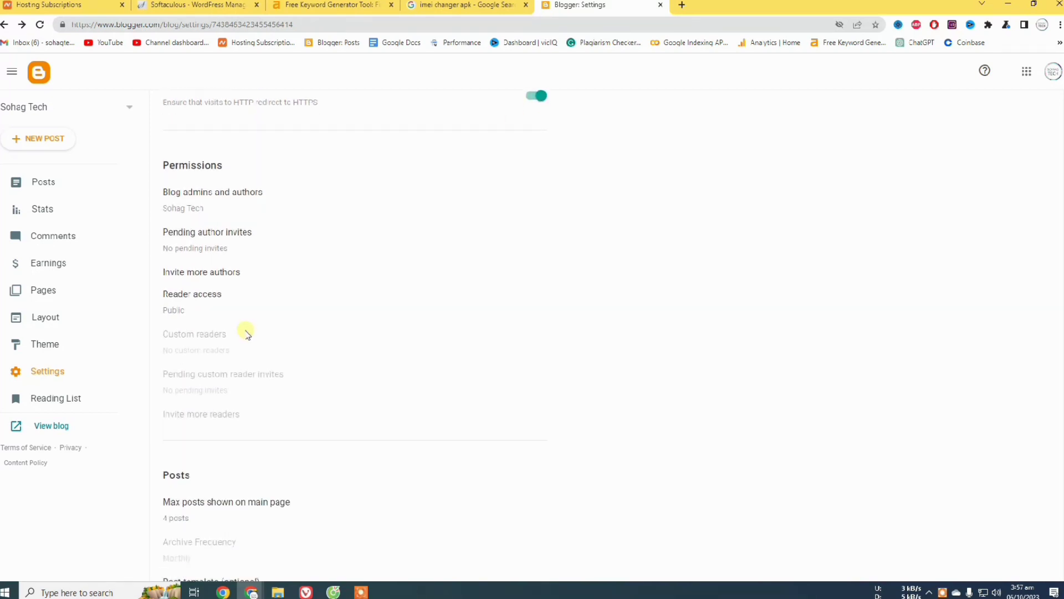
pyautogui.scroll(-6, 253, 205)
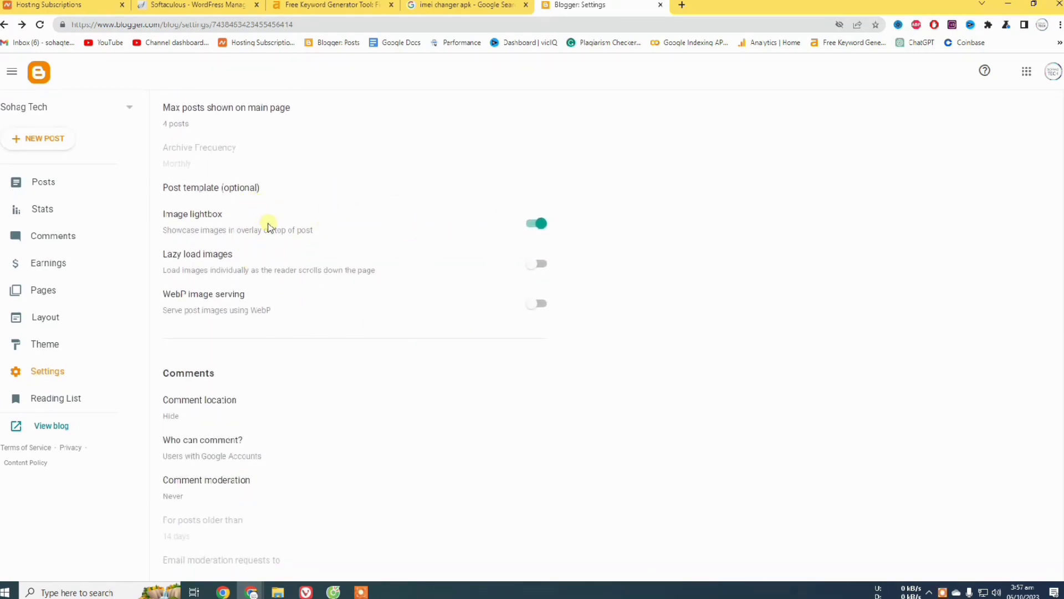
pyautogui.scroll(-4, 268, 225)
pyautogui.scroll(-1, 233, 200)
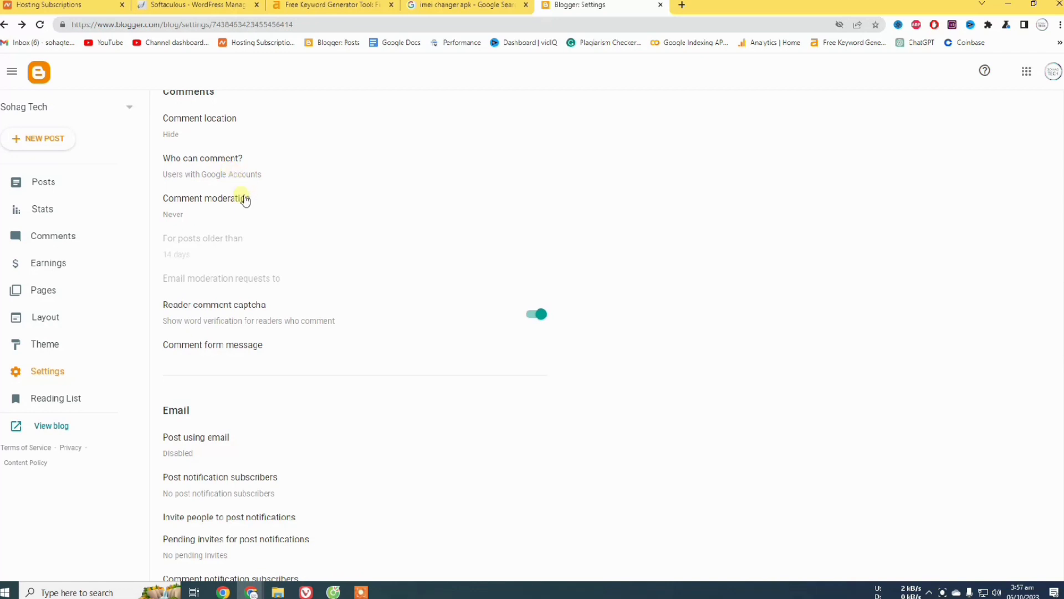
pyautogui.scroll(-4, 242, 205)
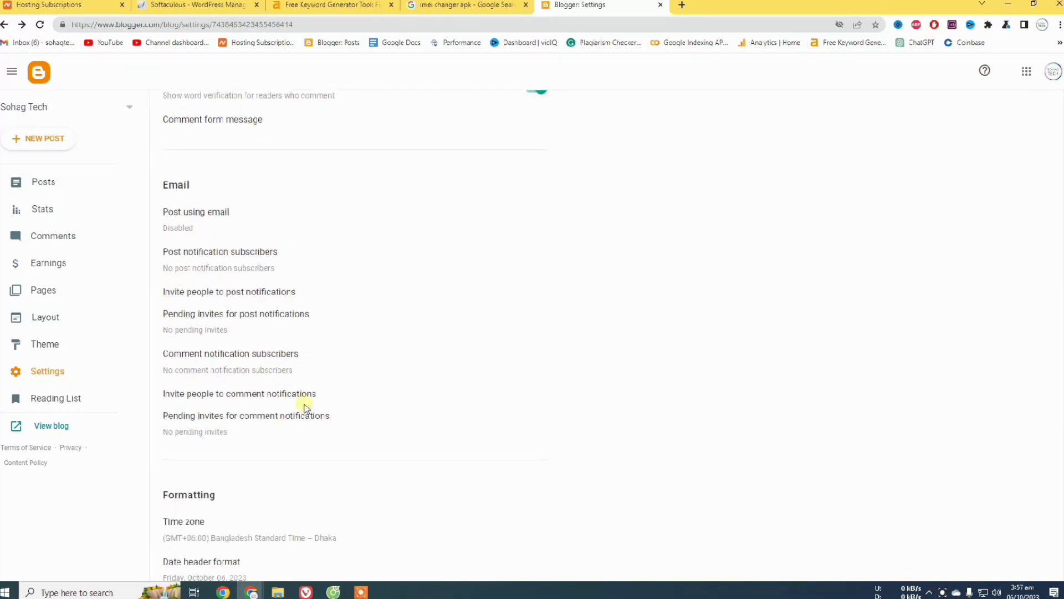
pyautogui.scroll(-2, 278, 312)
pyautogui.scroll(-2, 280, 313)
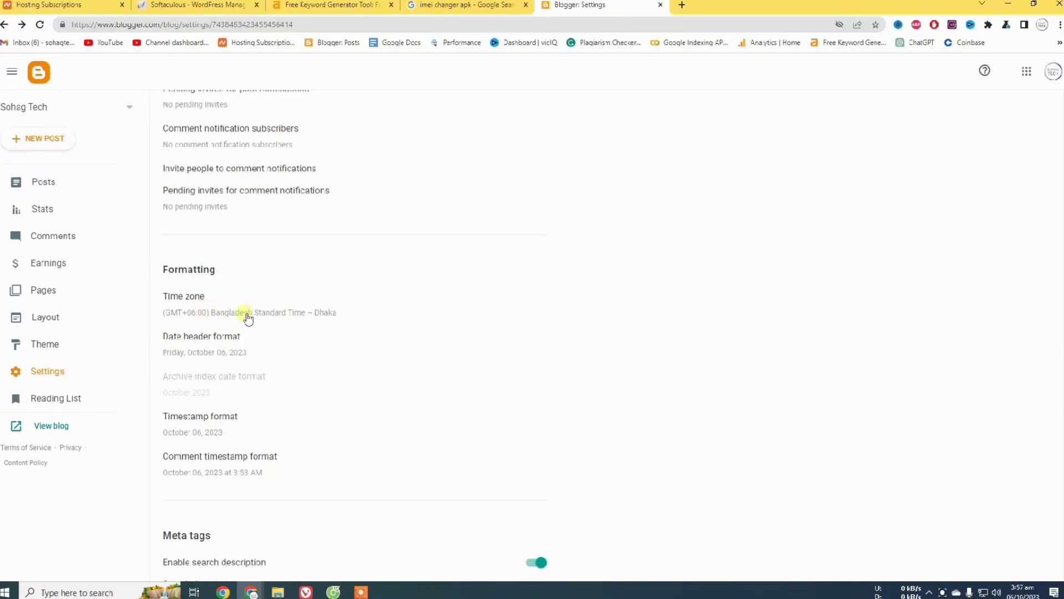
# View the time zone choices under Formatting and close the list without saving.
pyautogui.click(942, 592)
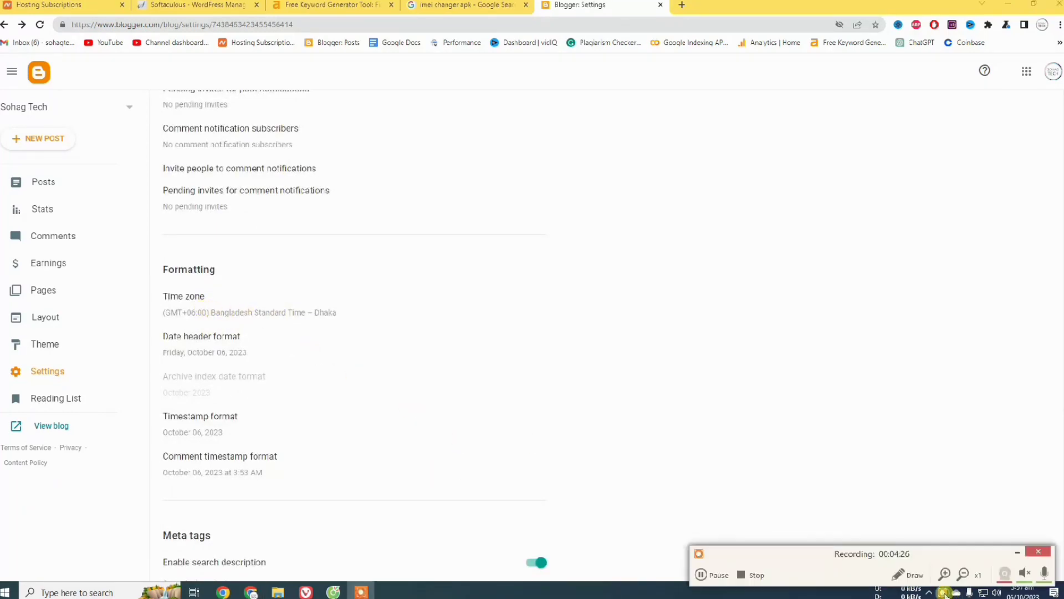
pyautogui.click(203, 311)
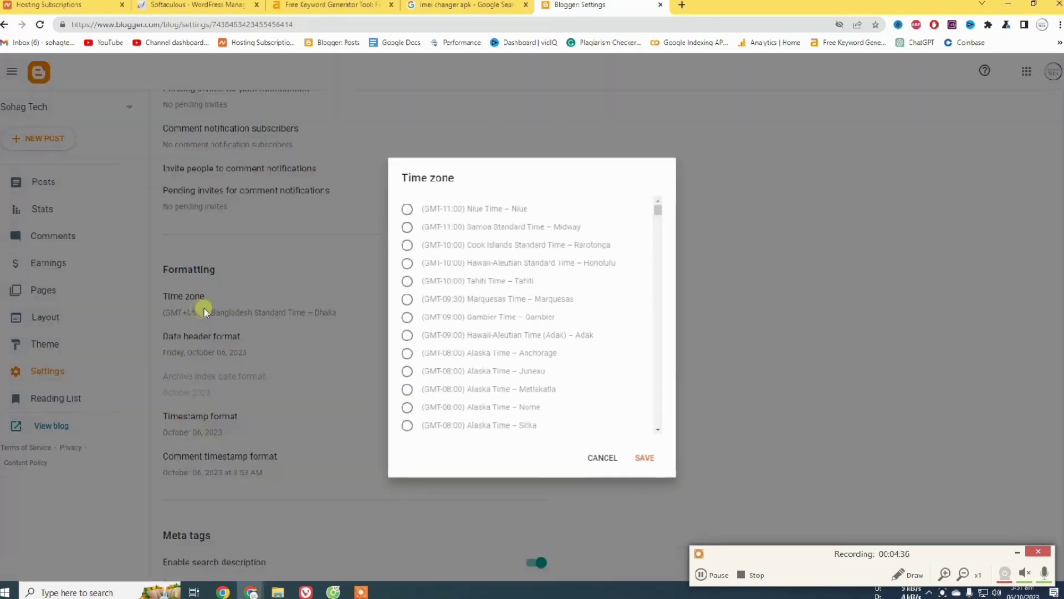
pyautogui.click(601, 457)
# Open the search description under Meta tags, highlight its full text and close the dialog without saving.
pyautogui.scroll(-1, 279, 468)
pyautogui.scroll(-5, 279, 469)
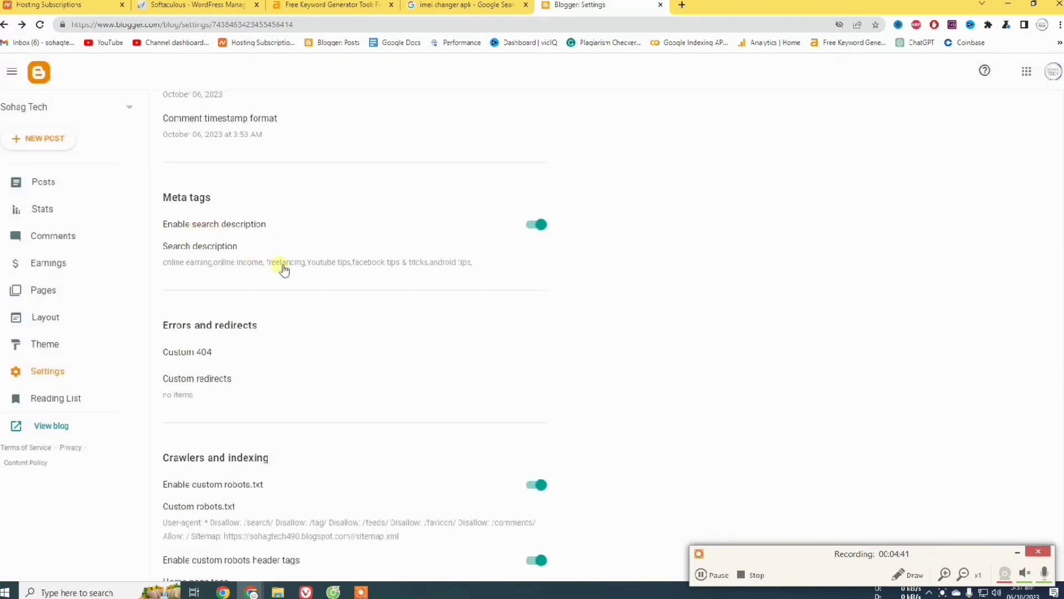
pyautogui.click(221, 256)
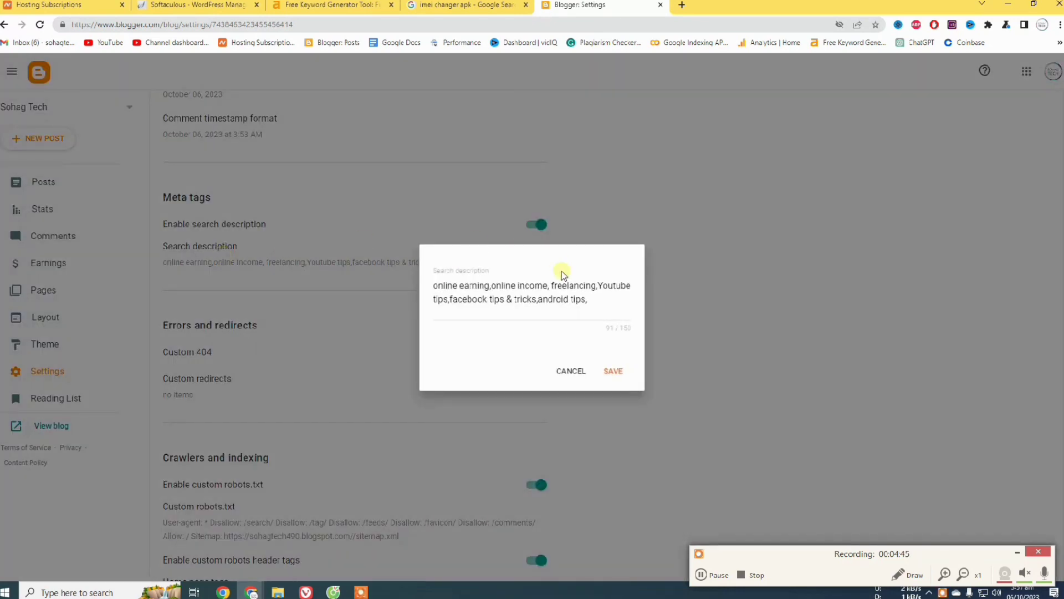
pyautogui.moveTo(587, 299); pyautogui.dragTo(421, 285)
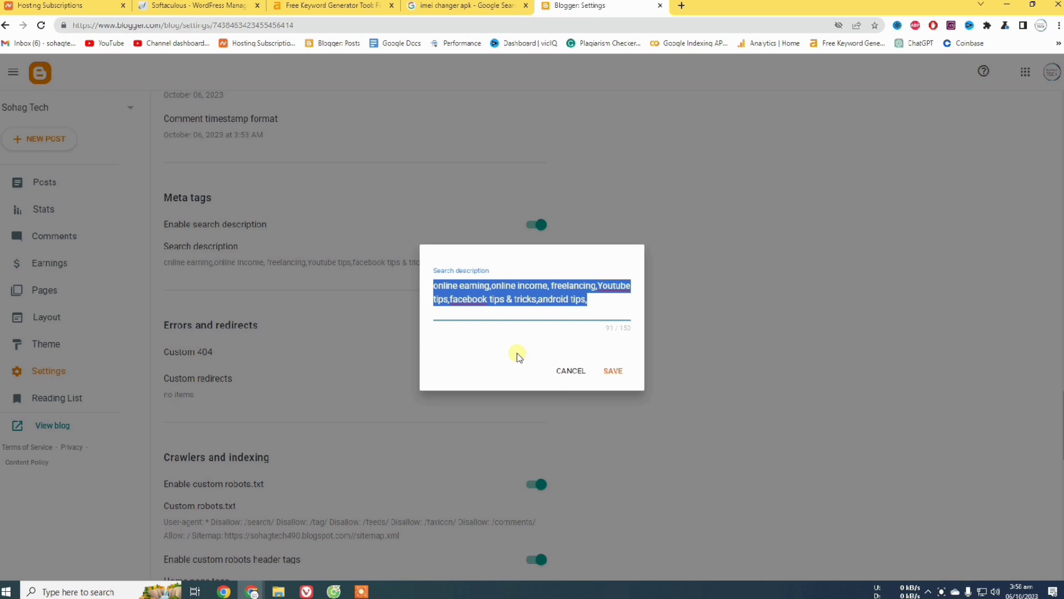
pyautogui.click(572, 372)
# Examine the errors and redirects, crawlers and indexing, and monetization settings, returning to the custom robots options.
pyautogui.scroll(-2, 218, 330)
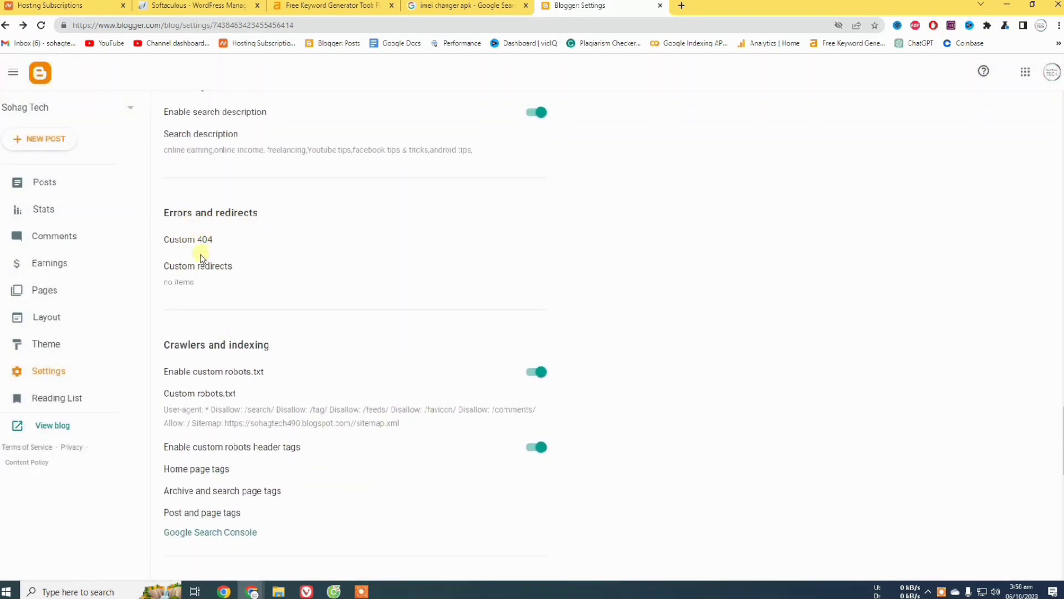
pyautogui.scroll(-2, 239, 299)
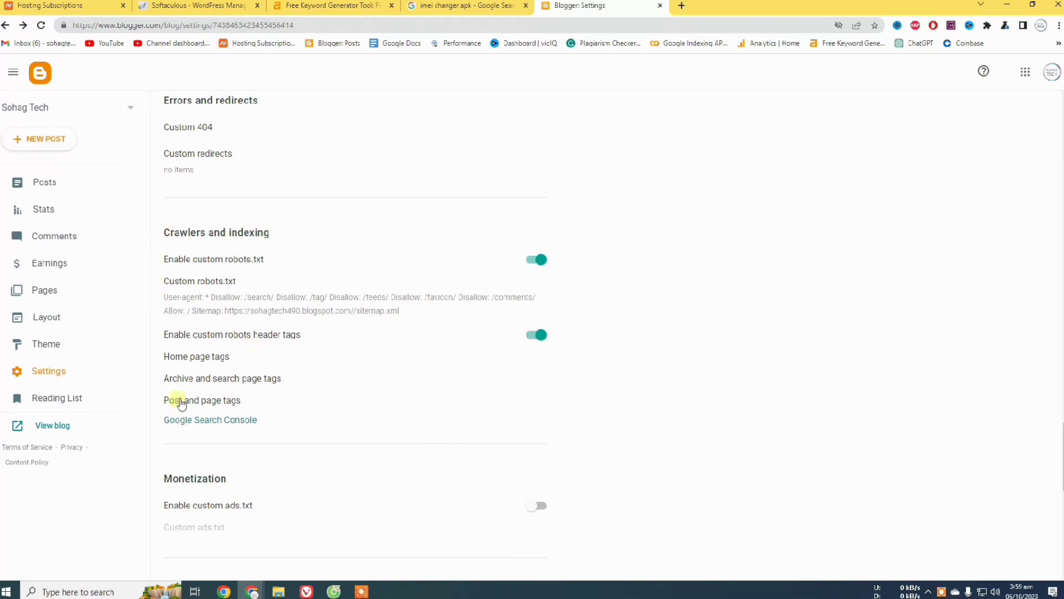
pyautogui.scroll(-4, 194, 323)
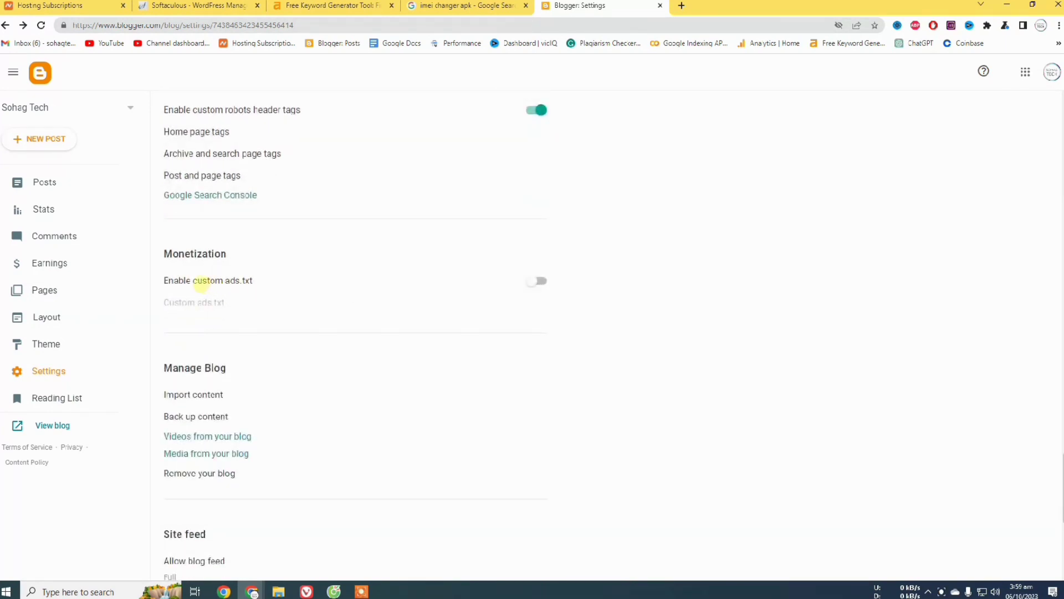
pyautogui.scroll(1, 380, 214)
pyautogui.scroll(1, 219, 232)
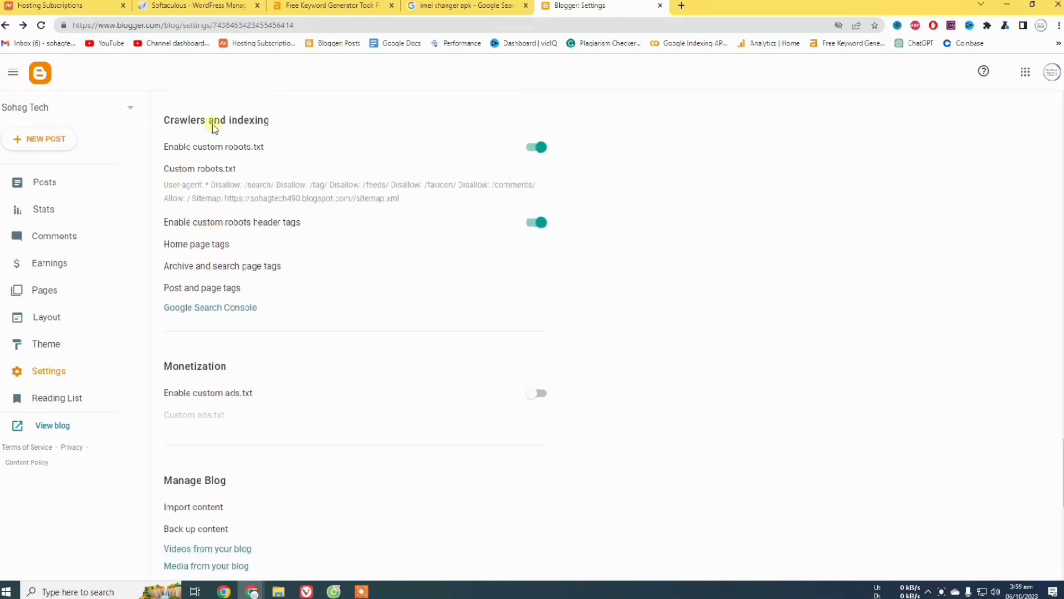
pyautogui.scroll(1, 254, 222)
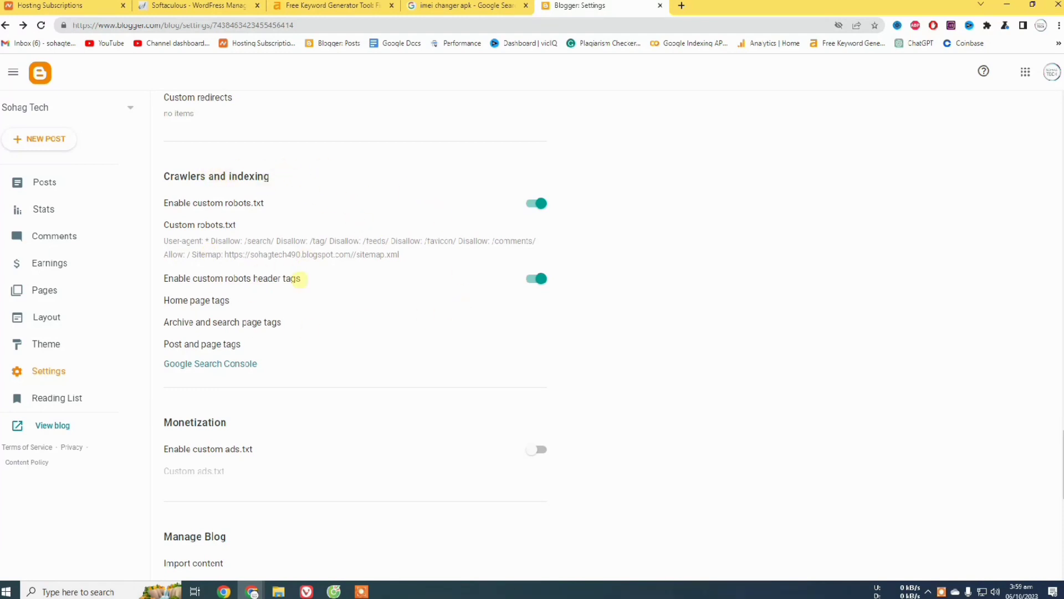
# Examine the remaining blog settings for monetization, blog management, site feed and general options.
pyautogui.scroll(-3, 300, 284)
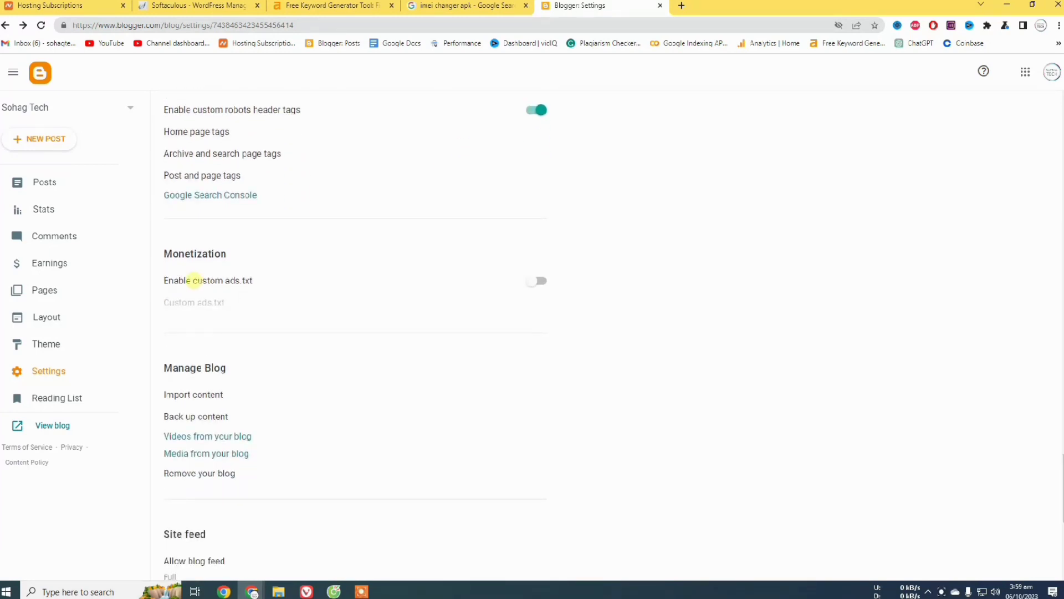
pyautogui.click(555, 286)
pyautogui.scroll(-3, 308, 300)
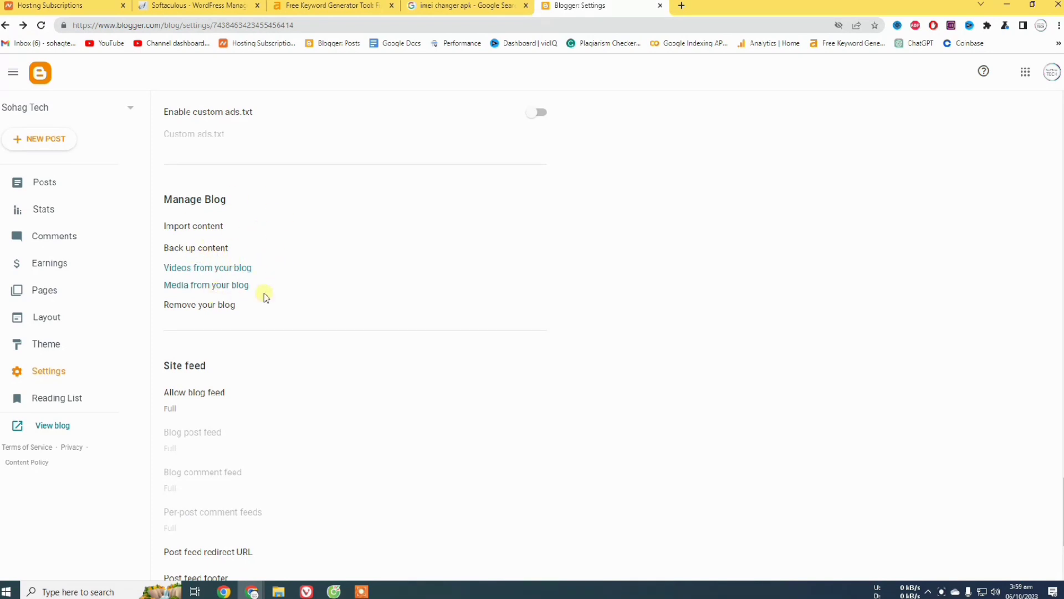
pyautogui.scroll(-3, 225, 308)
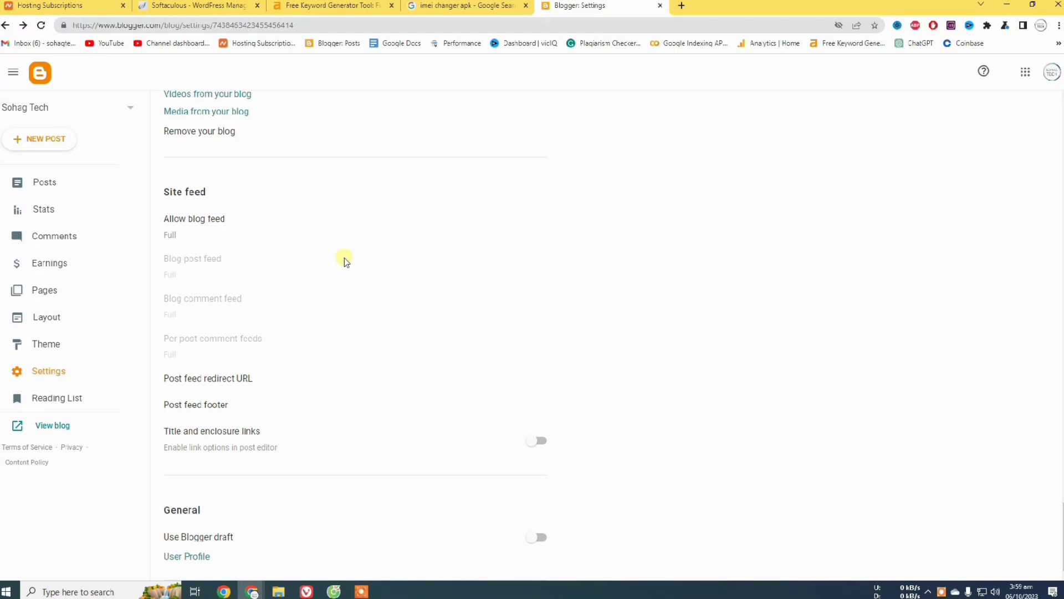
# Review the crawlers and indexing, errors and redirects, and meta tags settings again, then return to the Basic settings.
pyautogui.scroll(11, 344, 261)
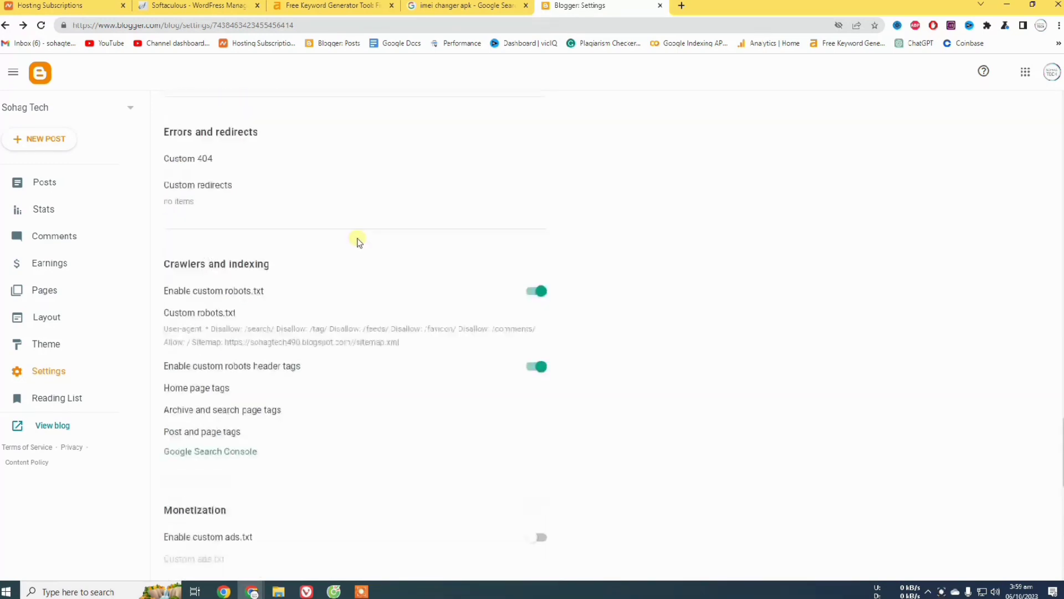
pyautogui.scroll(1, 358, 241)
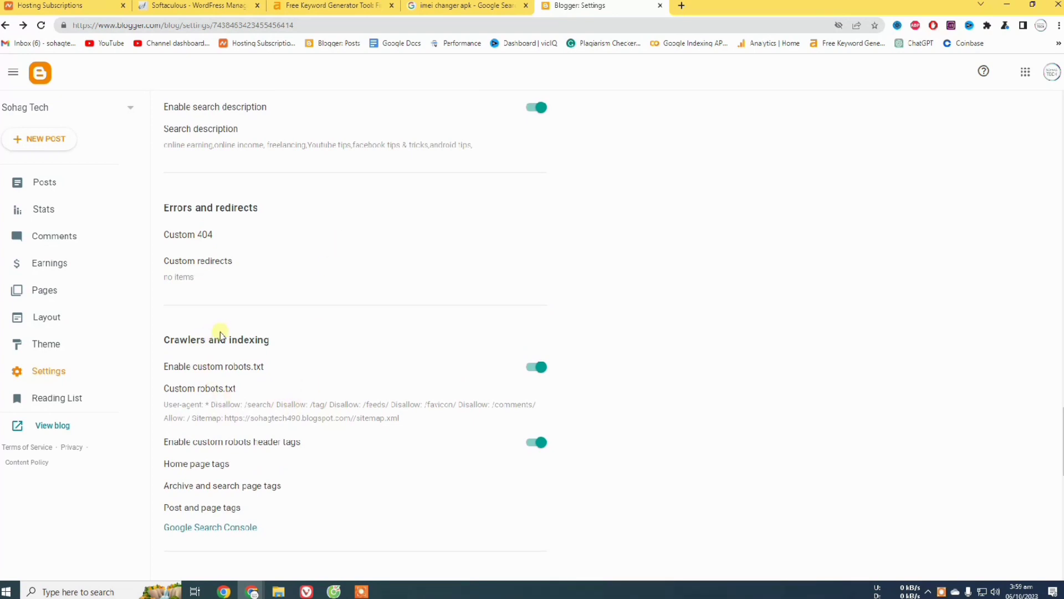
pyautogui.scroll(-1, 219, 367)
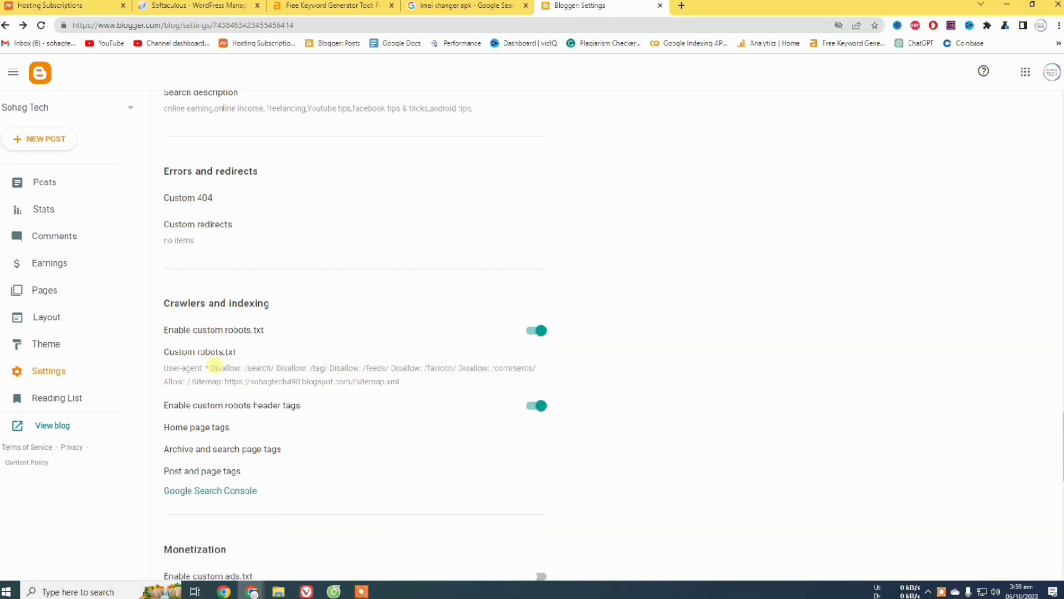
pyautogui.scroll(4, 219, 369)
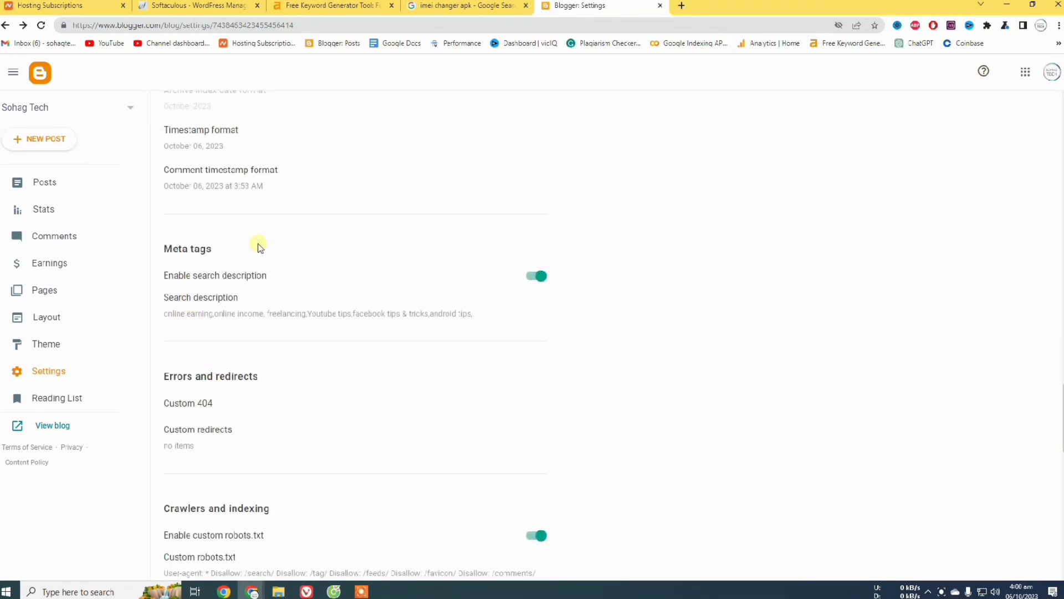
pyautogui.scroll(1, 259, 245)
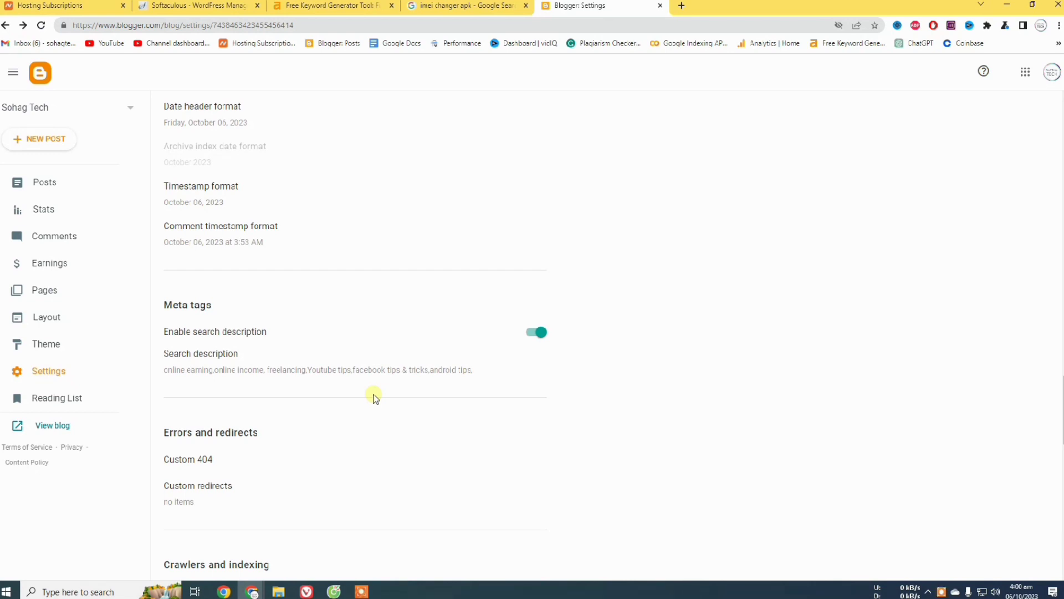
pyautogui.scroll(6, 373, 397)
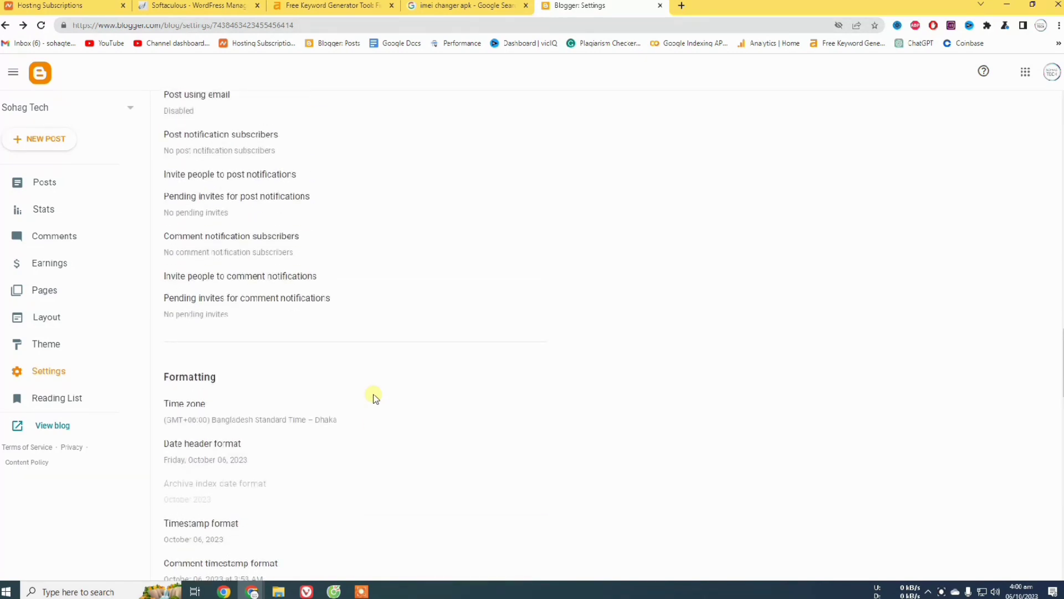
pyautogui.scroll(15, 374, 397)
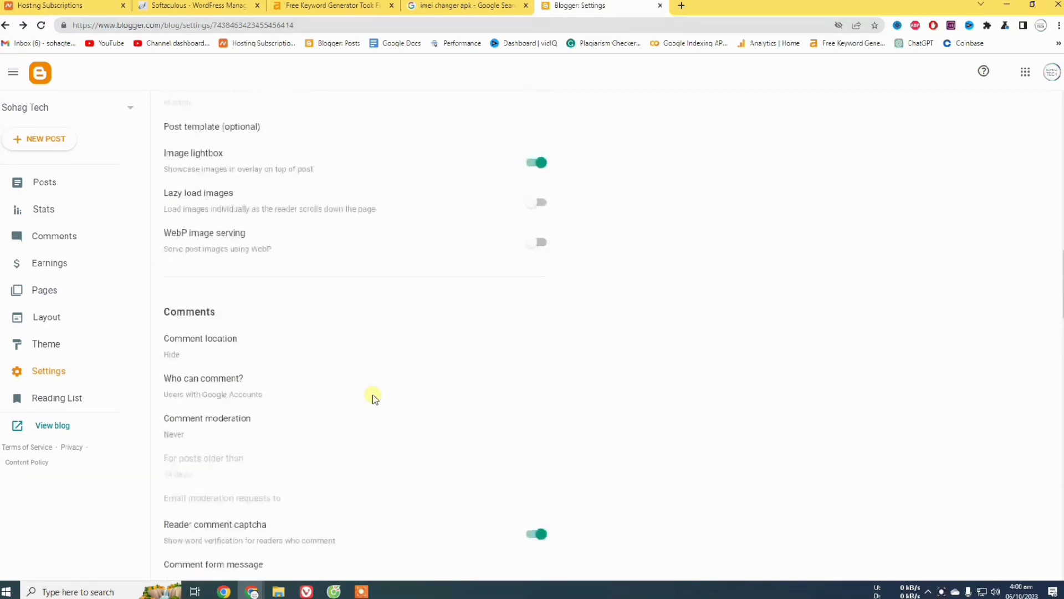
pyautogui.scroll(8, 373, 397)
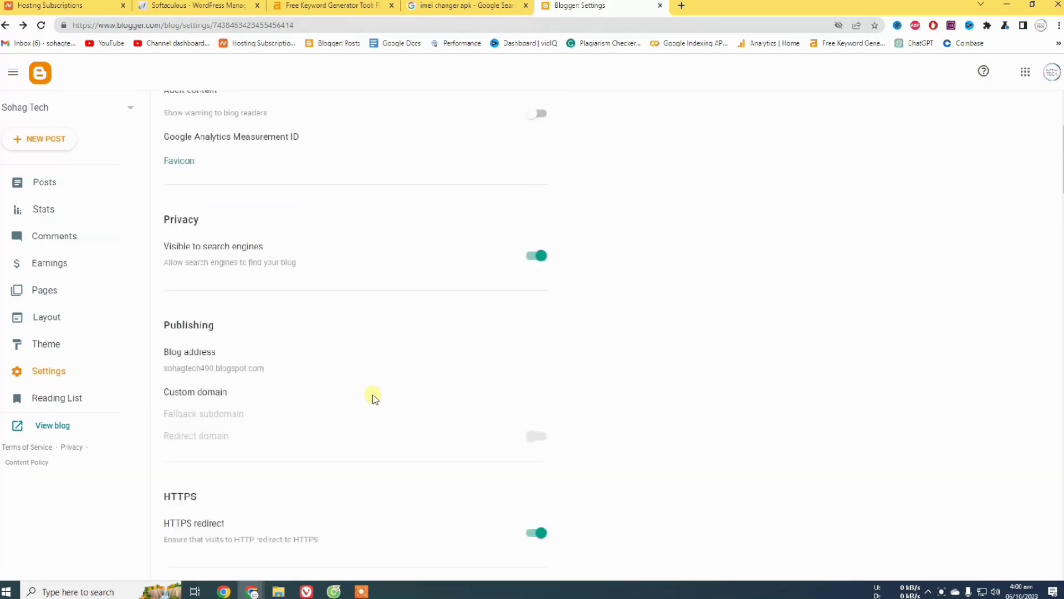
pyautogui.scroll(-4, 273, 344)
pyautogui.scroll(7, 531, 281)
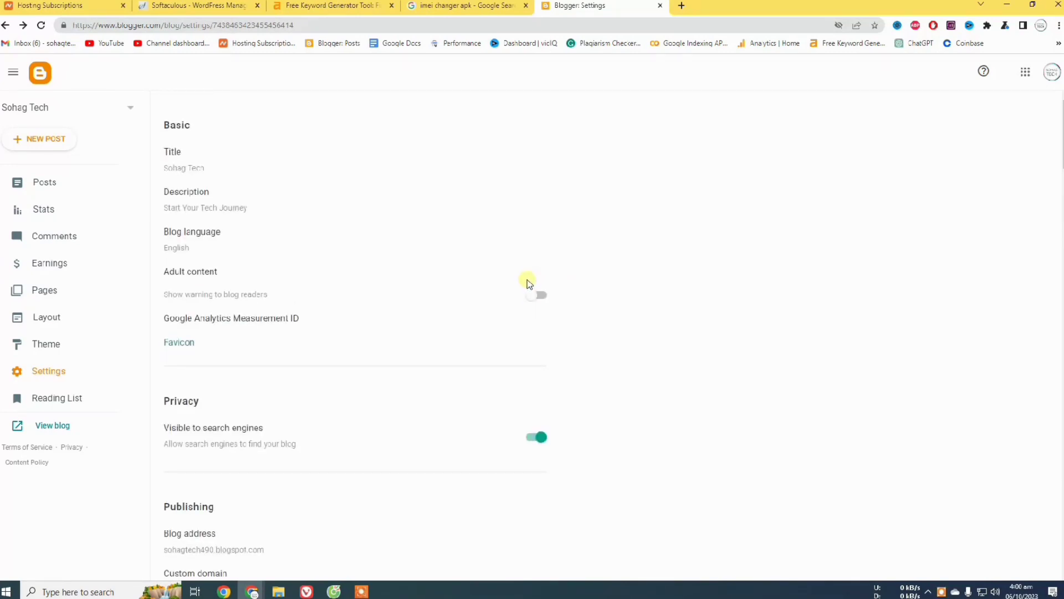